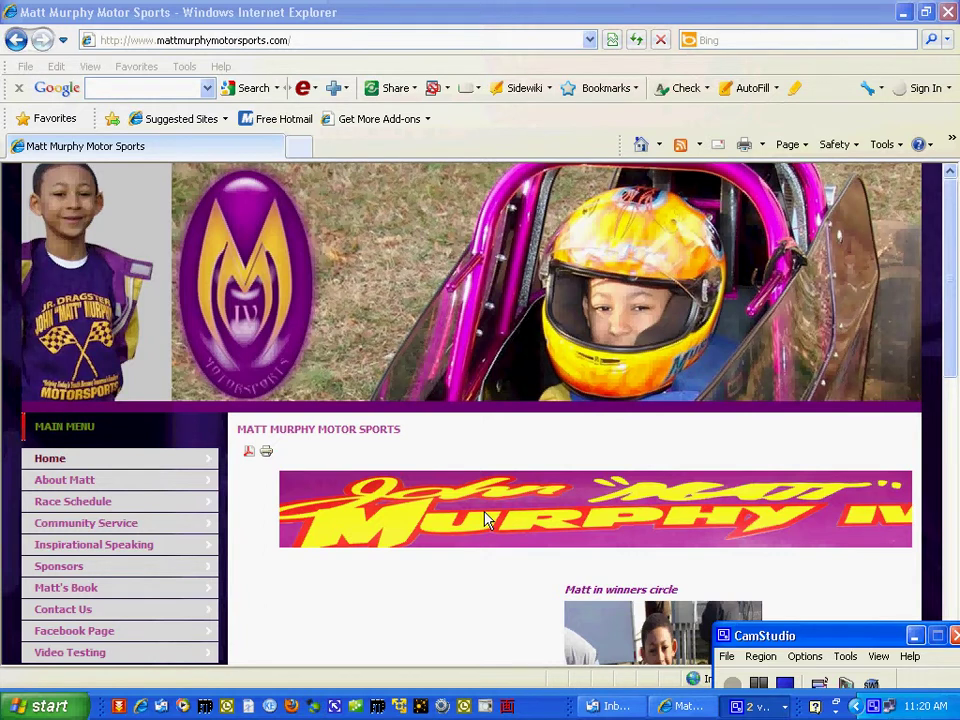
# Step: Check the Murphy IV banner's picture options in Internet Explorer, then launch Image Composer
pyautogui.rightClick(488, 517)
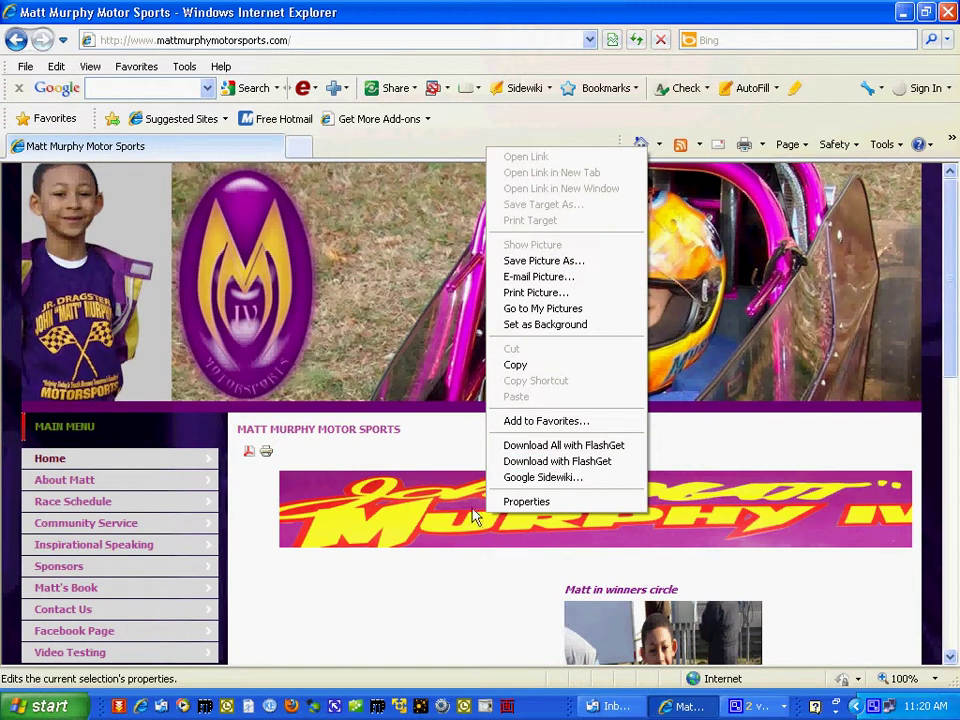
pyautogui.click(424, 596)
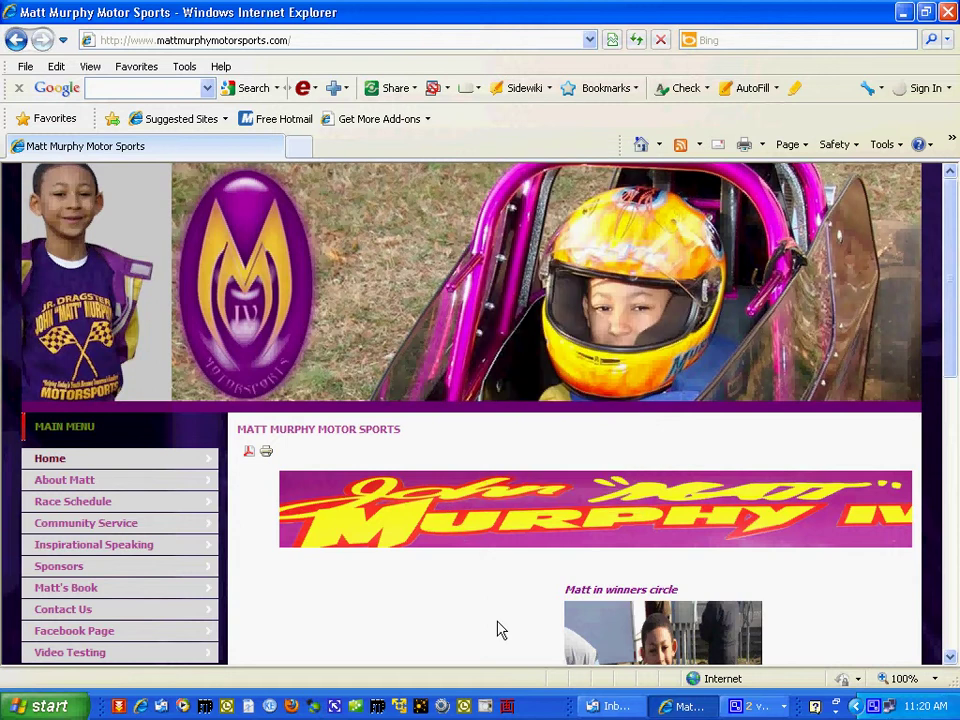
pyautogui.click(505, 706)
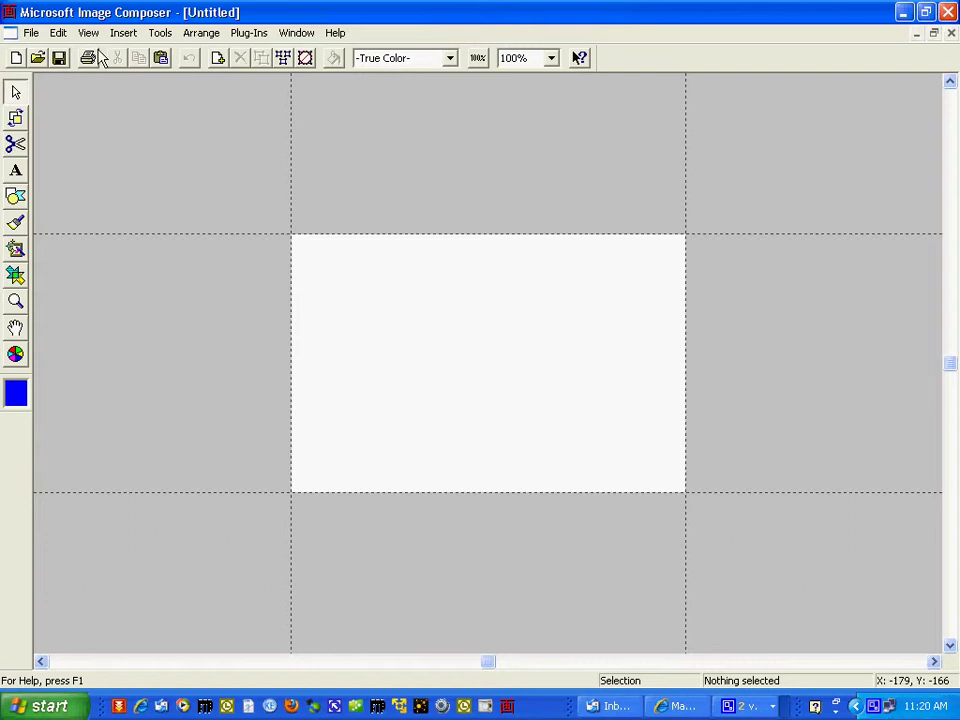
# Step: Insert the Desktop photo dsc02861 into the blank untitled composition
pyautogui.click(128, 35)
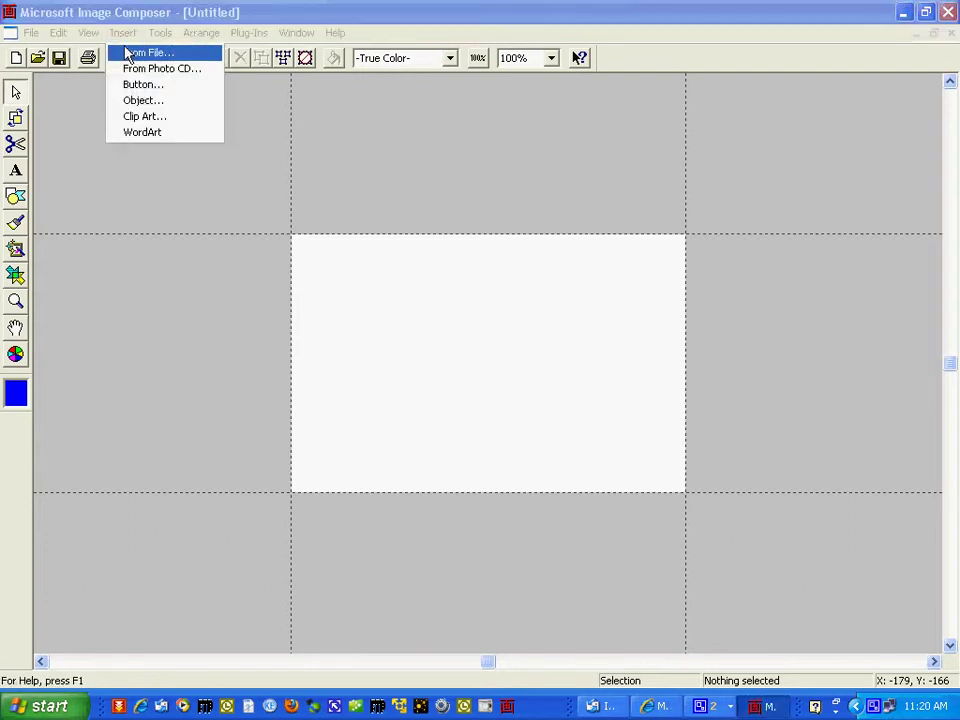
pyautogui.click(135, 53)
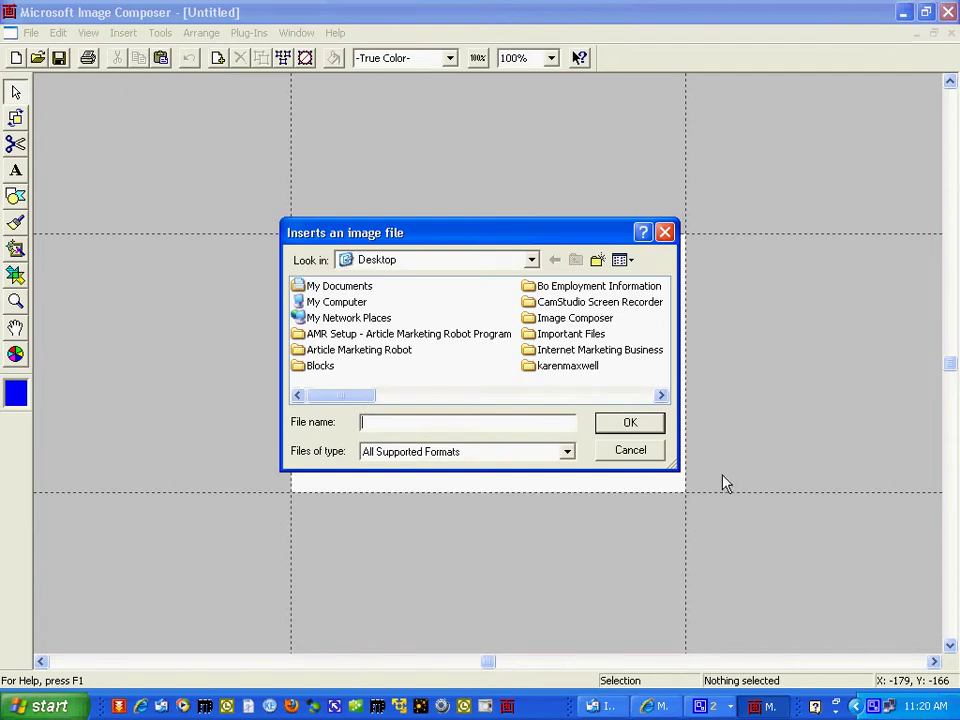
pyautogui.click(661, 396)
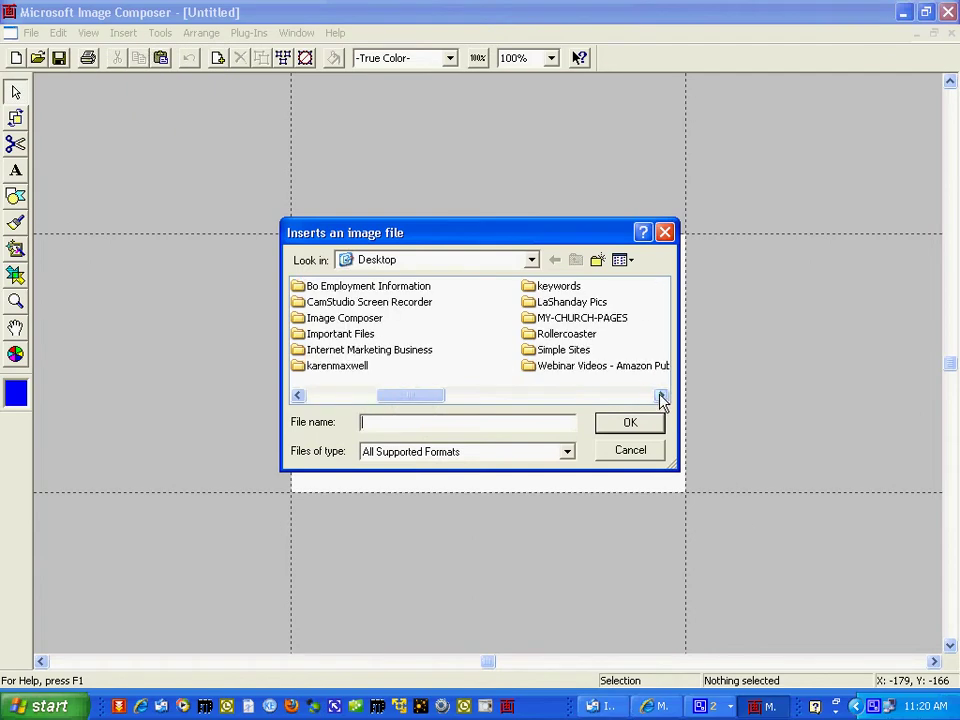
pyautogui.click(661, 396)
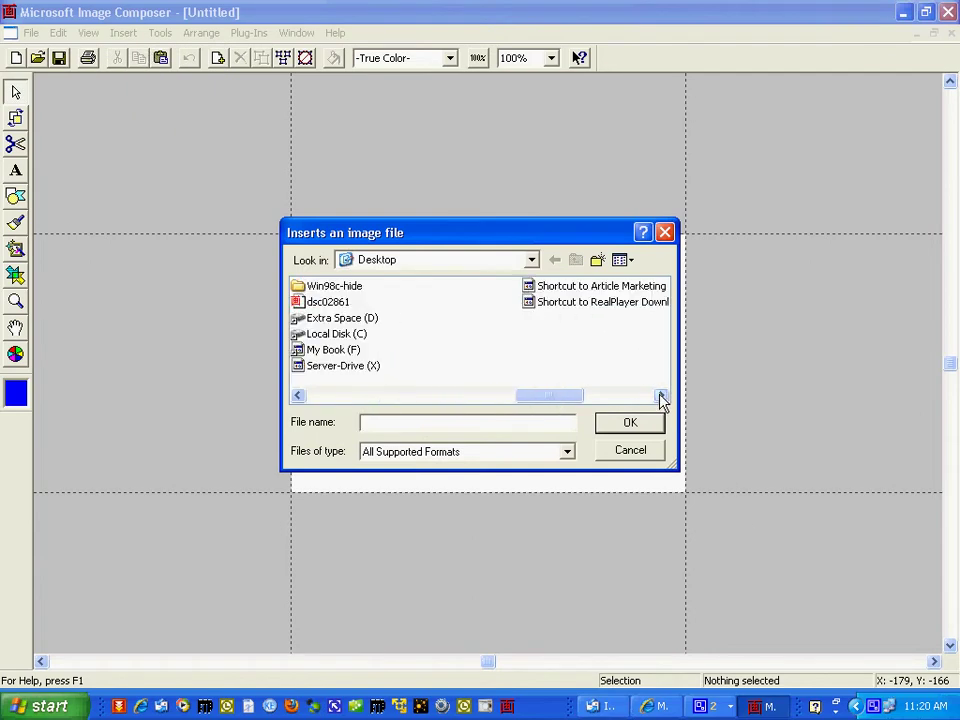
pyautogui.click(330, 302)
pyautogui.click(622, 423)
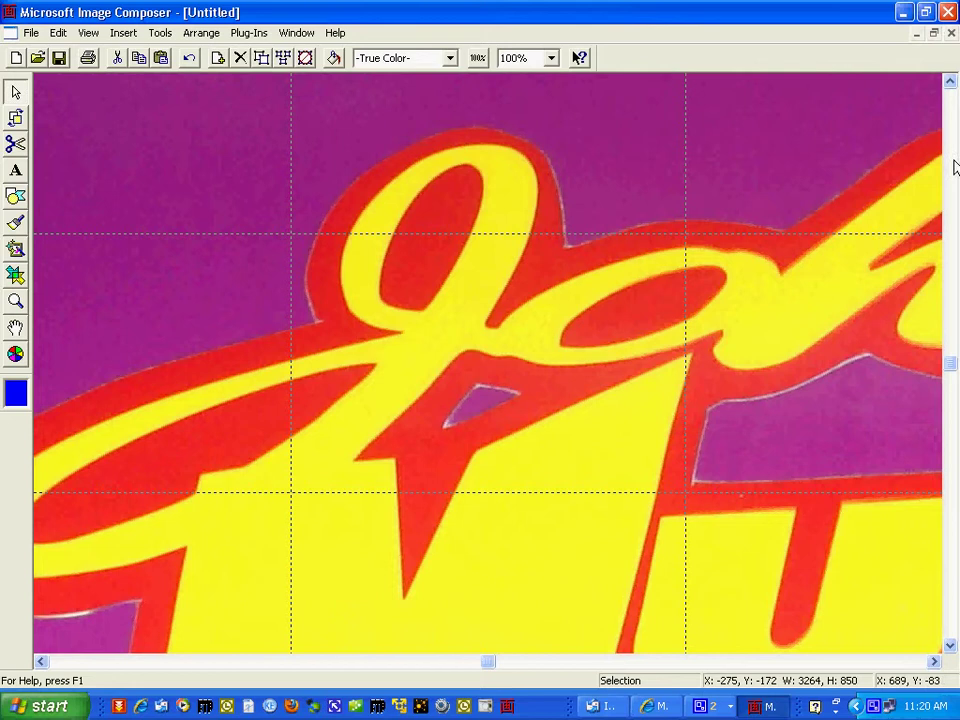
# Step: Zoom to 20%, move the banner into view, and open the Arrange palette showing 3264 × 850
pyautogui.click(550, 58)
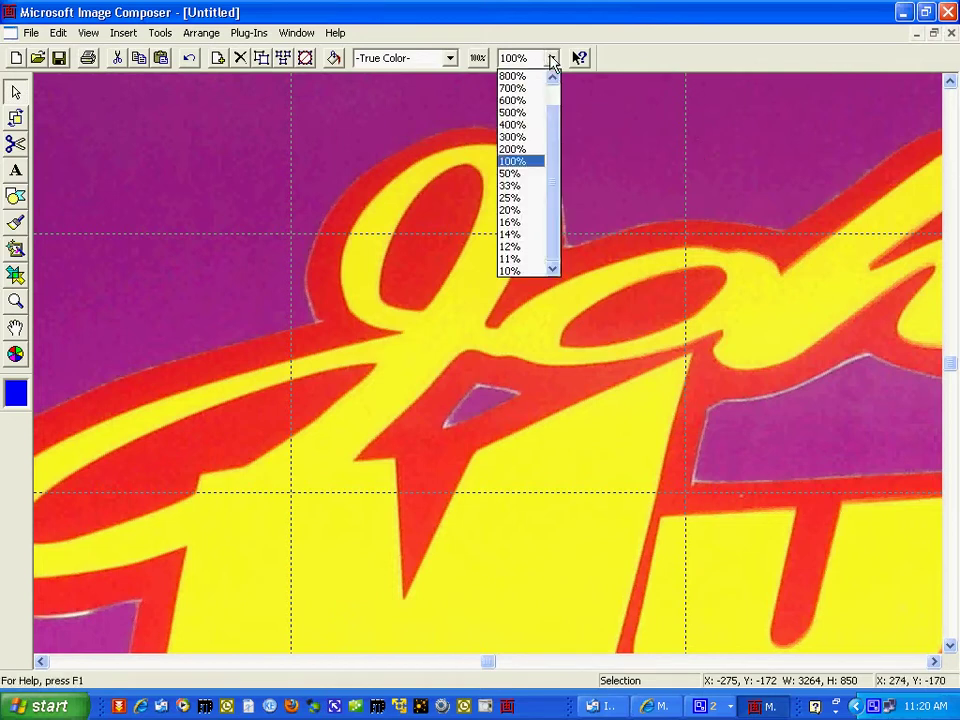
pyautogui.click(512, 210)
pyautogui.moveTo(652, 372); pyautogui.dragTo(420, 256)
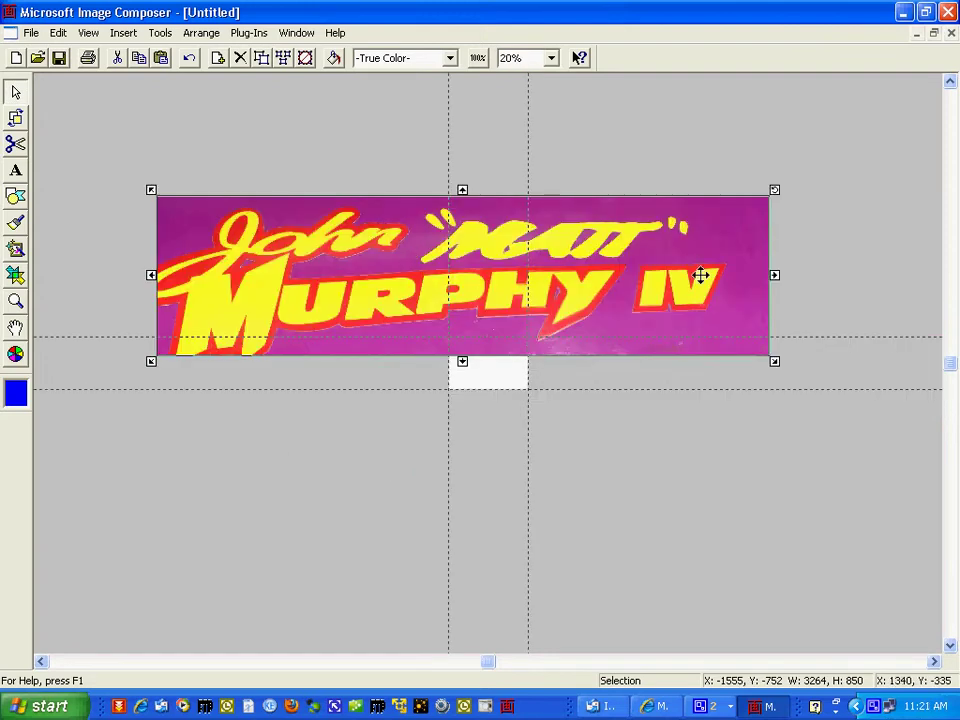
pyautogui.moveTo(701, 274); pyautogui.dragTo(723, 264)
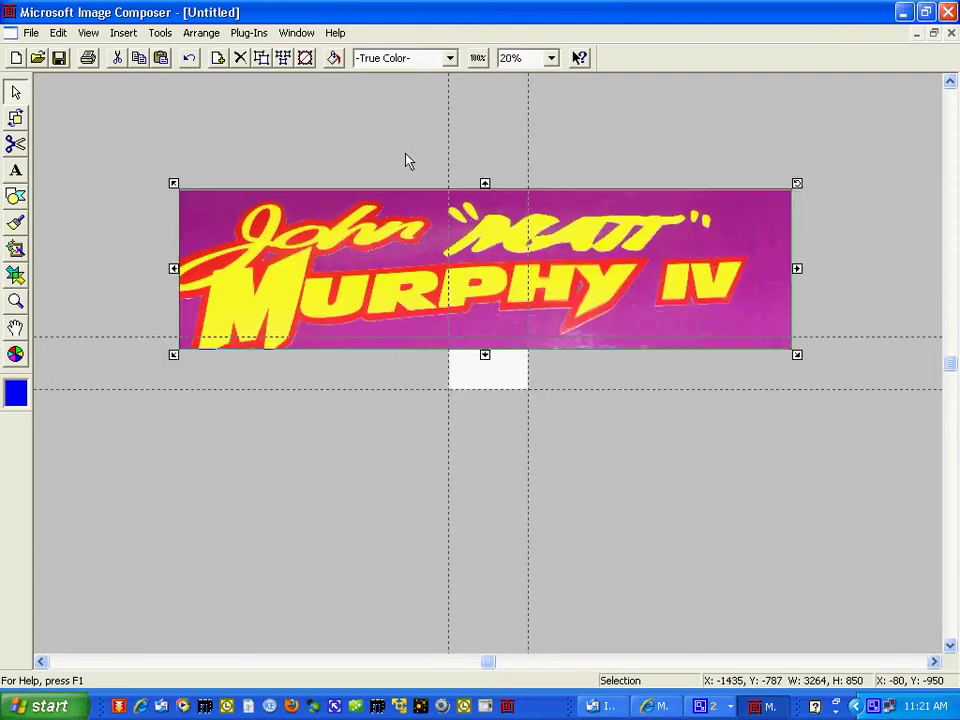
pyautogui.click(160, 33)
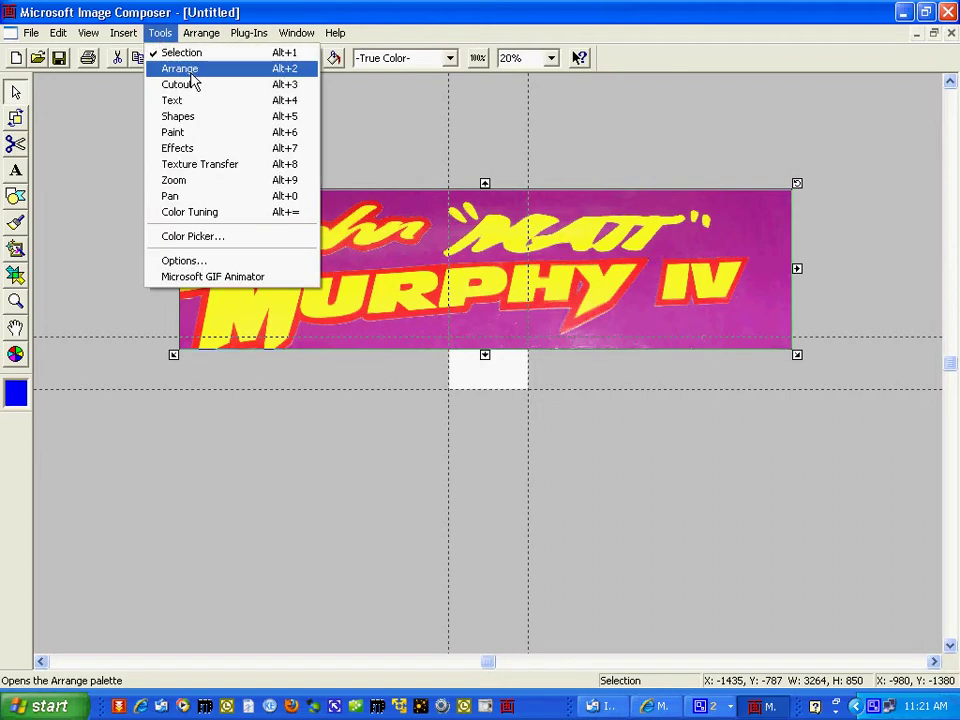
pyautogui.click(190, 68)
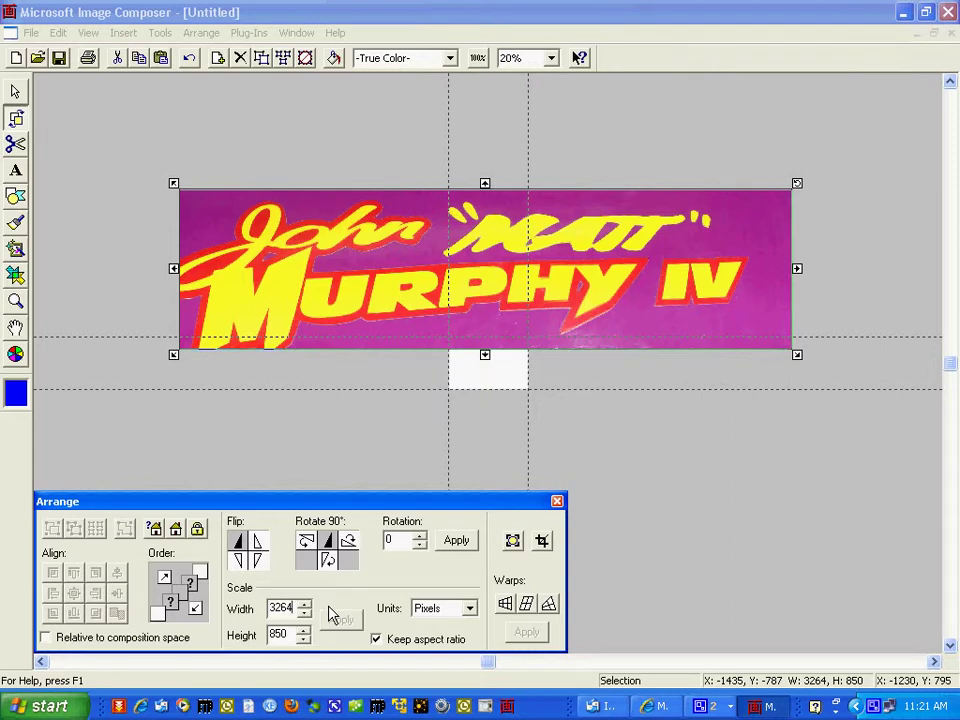
# Step: Scale the banner to width 600 (600 × 156) without undo and drag it onto the white composition
pyautogui.click(283, 633)
pyautogui.doubleClick(287, 607)
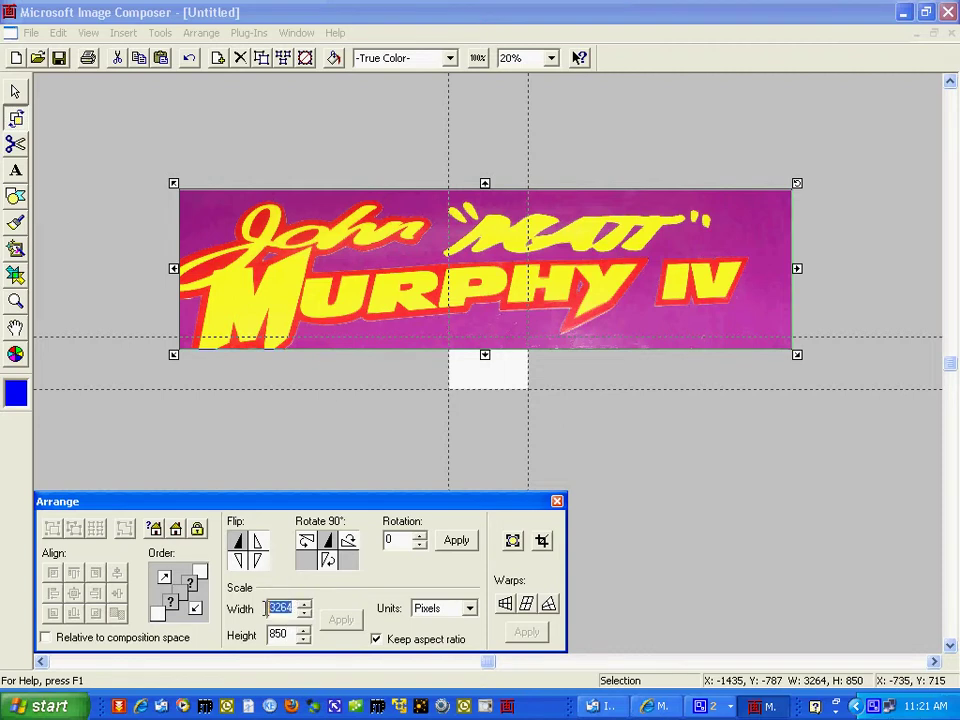
pyautogui.write('600')
pyautogui.click(341, 619)
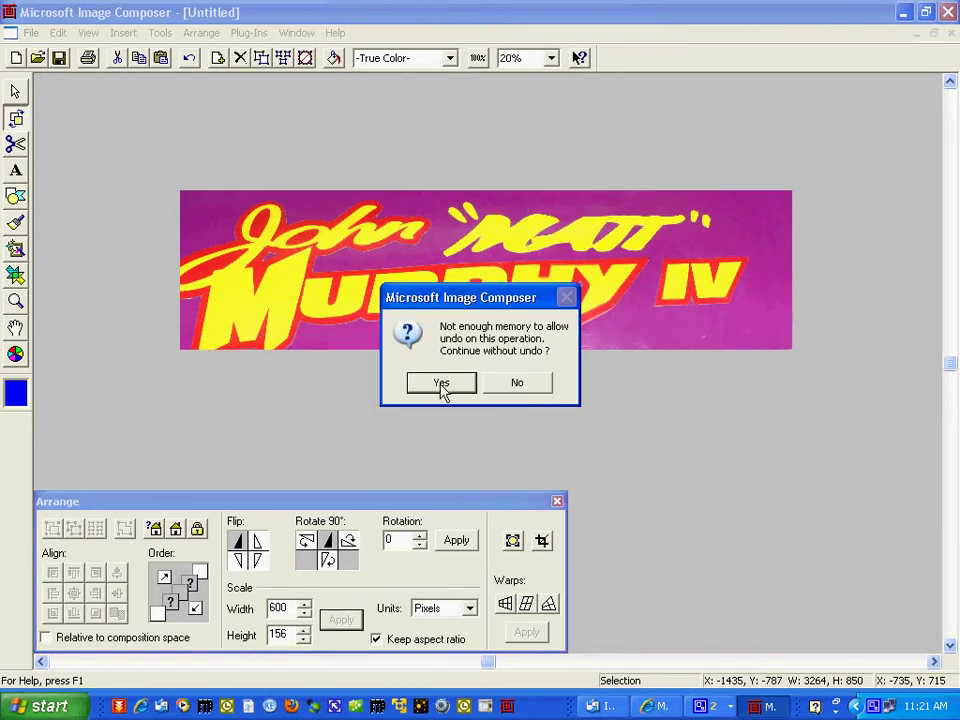
pyautogui.click(442, 385)
pyautogui.moveTo(478, 265); pyautogui.dragTo(478, 347)
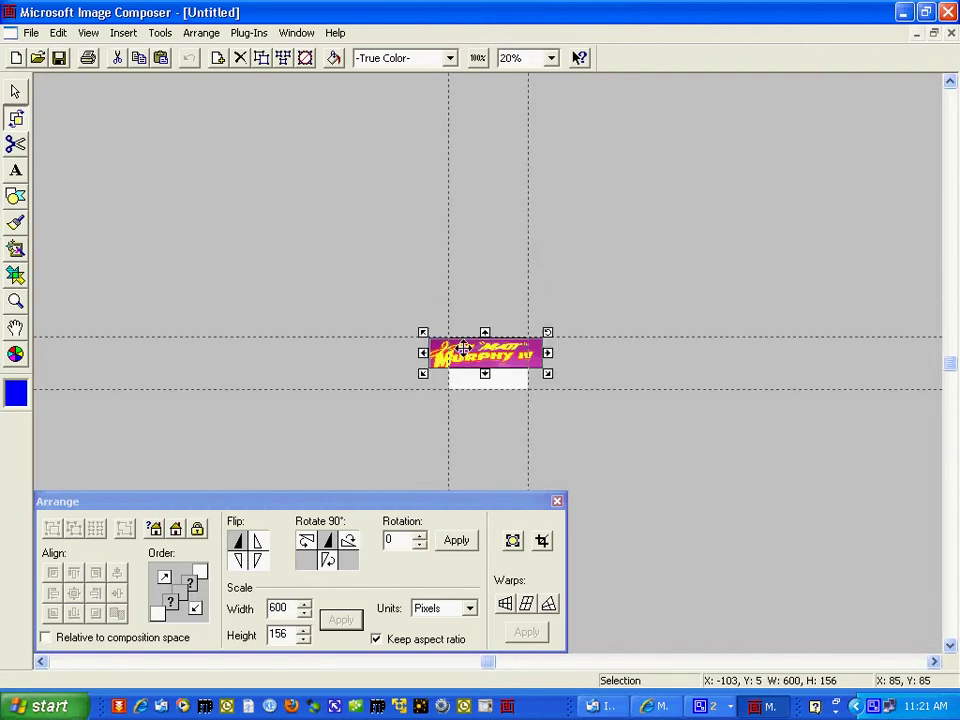
# Step: At 100% zoom, nudge the 600 × 156 banner slightly up and right over the composition
pyautogui.click(551, 58)
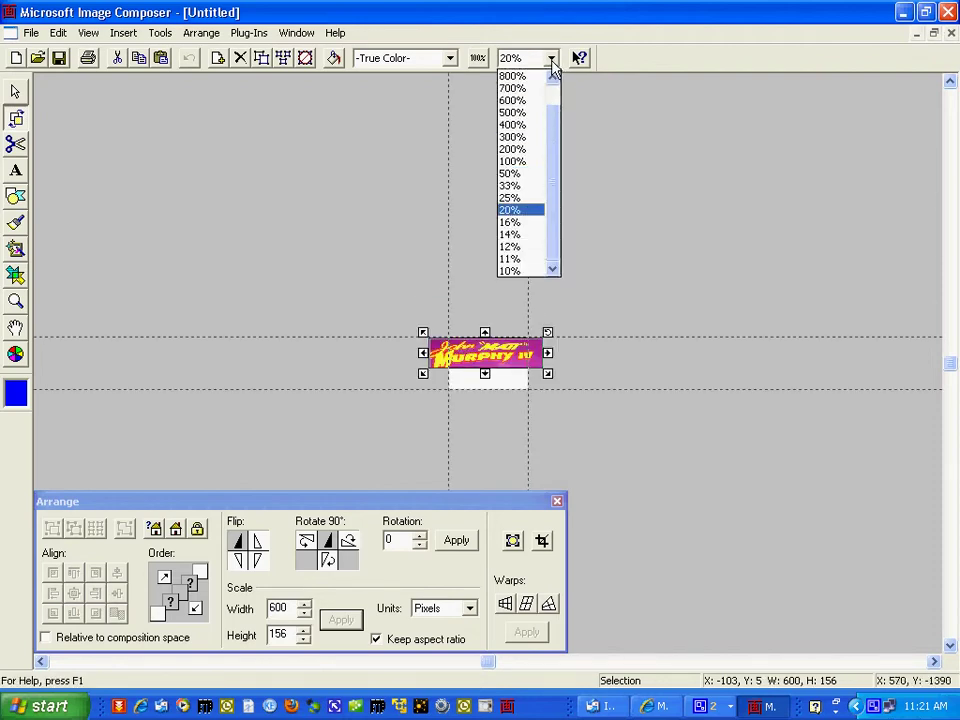
pyautogui.click(512, 161)
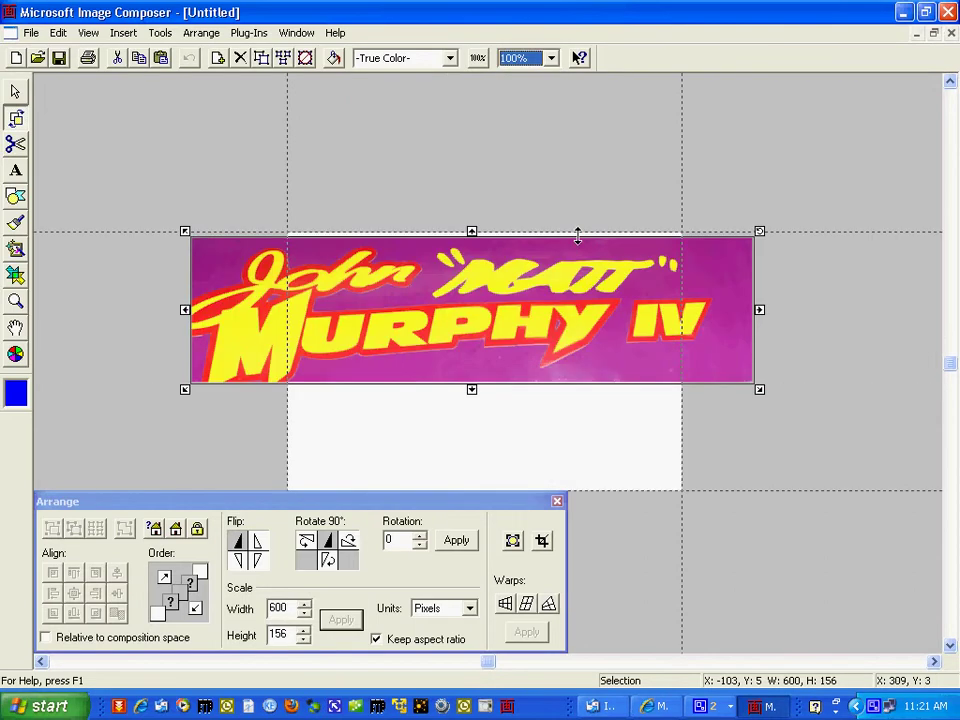
pyautogui.moveTo(531, 315)
pyautogui.mouseDown()
pyautogui.moveTo(504, 266)
pyautogui.moveTo(543, 311)
pyautogui.mouseUp()
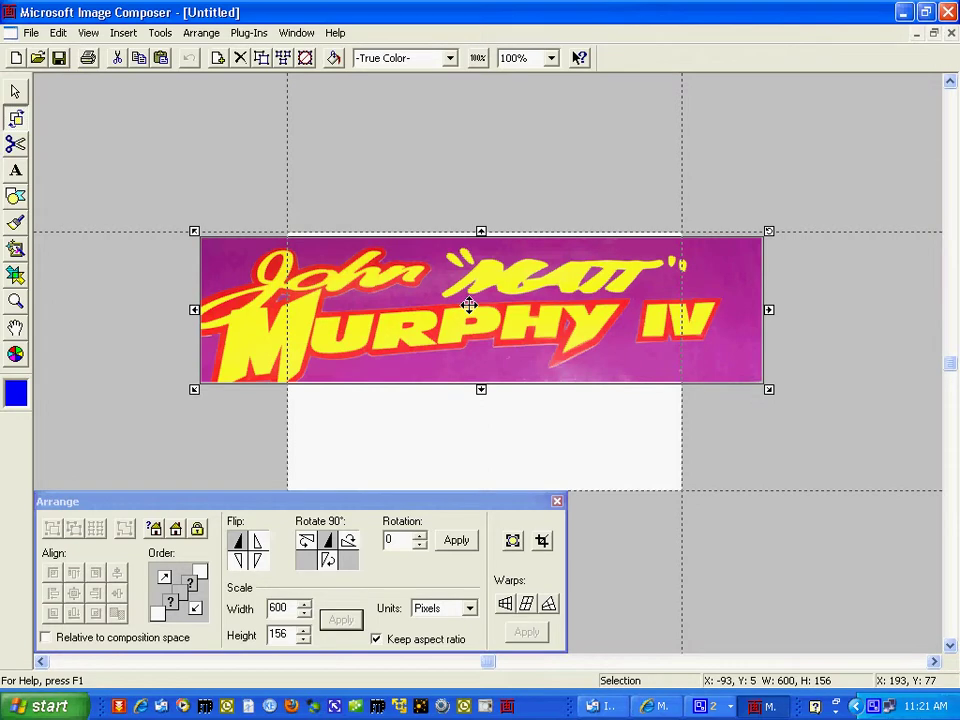
pyautogui.moveTo(476, 304); pyautogui.dragTo(526, 333)
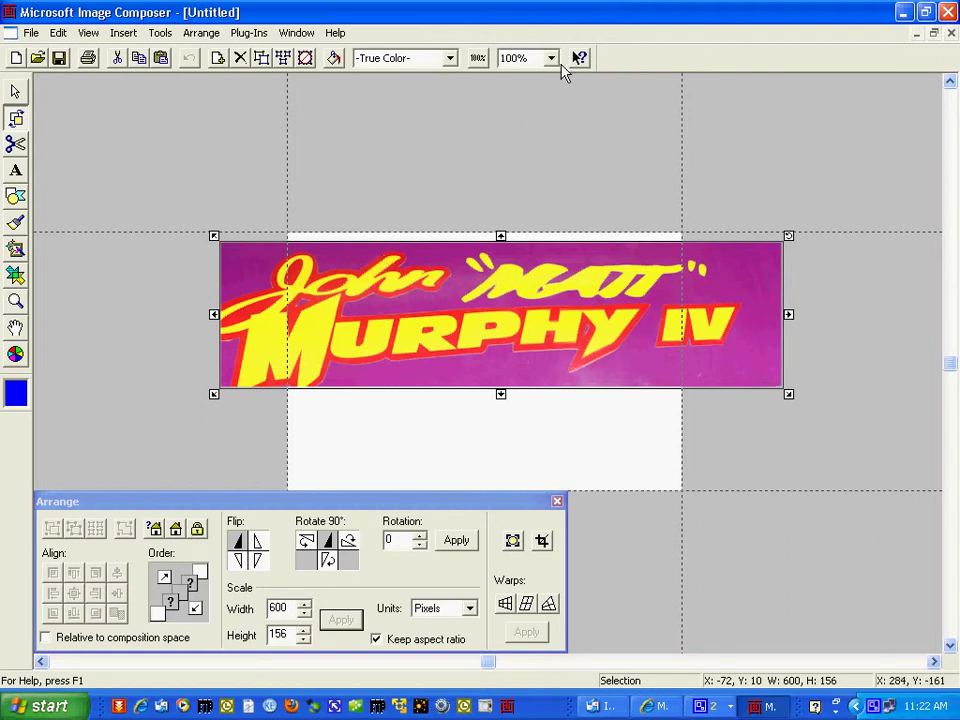
pyautogui.moveTo(540, 290); pyautogui.dragTo(521, 302)
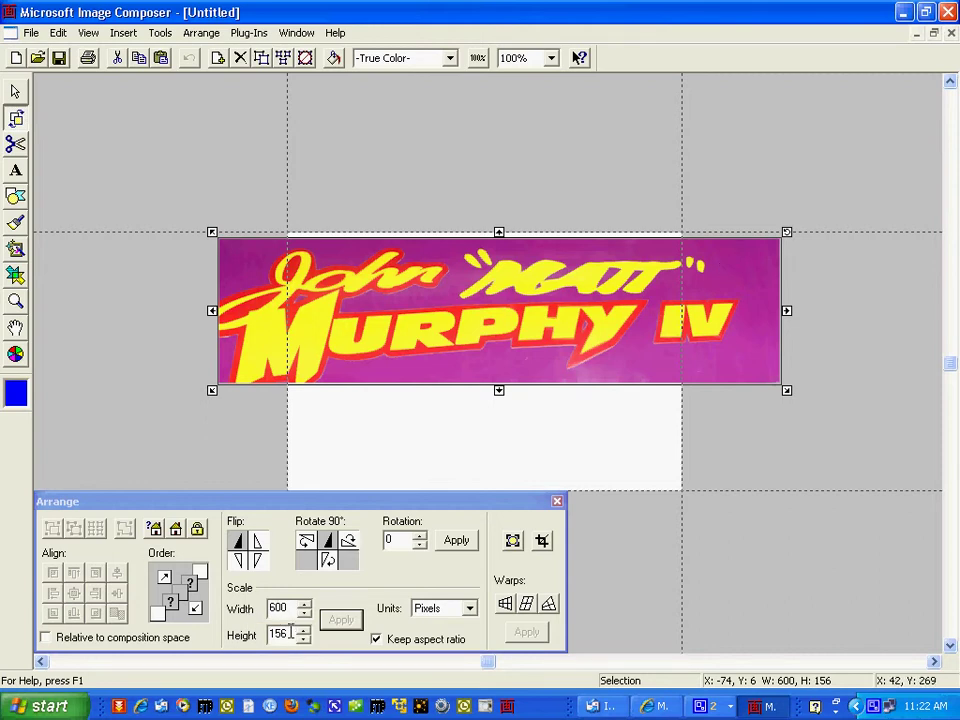
# Step: Set the composition size to 600 × 156 pixels in Composition Setup
pyautogui.click(31, 33)
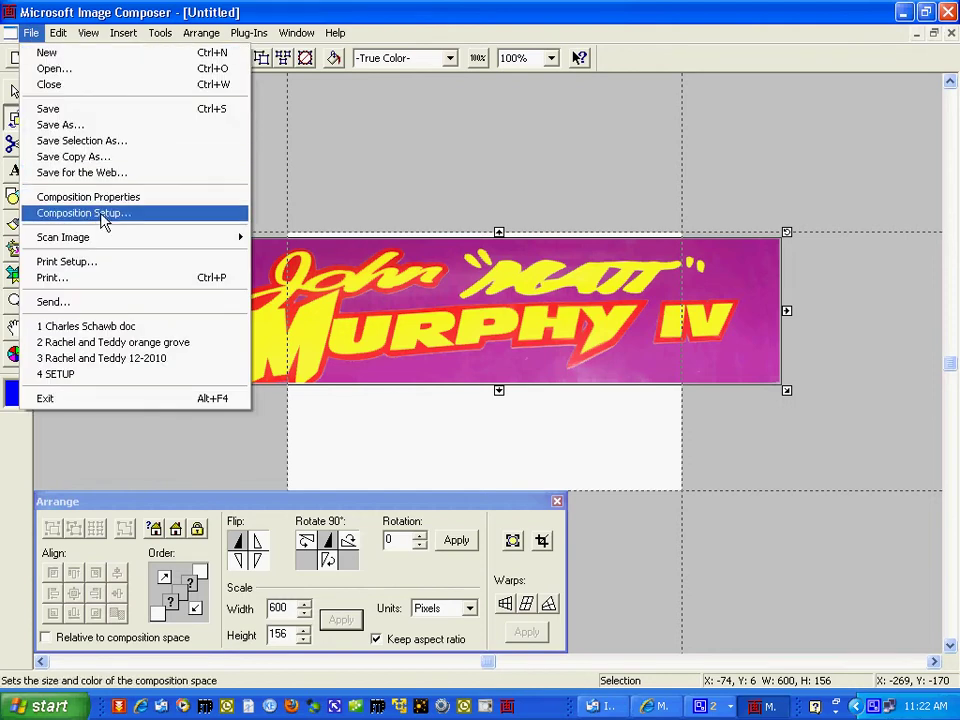
pyautogui.click(103, 213)
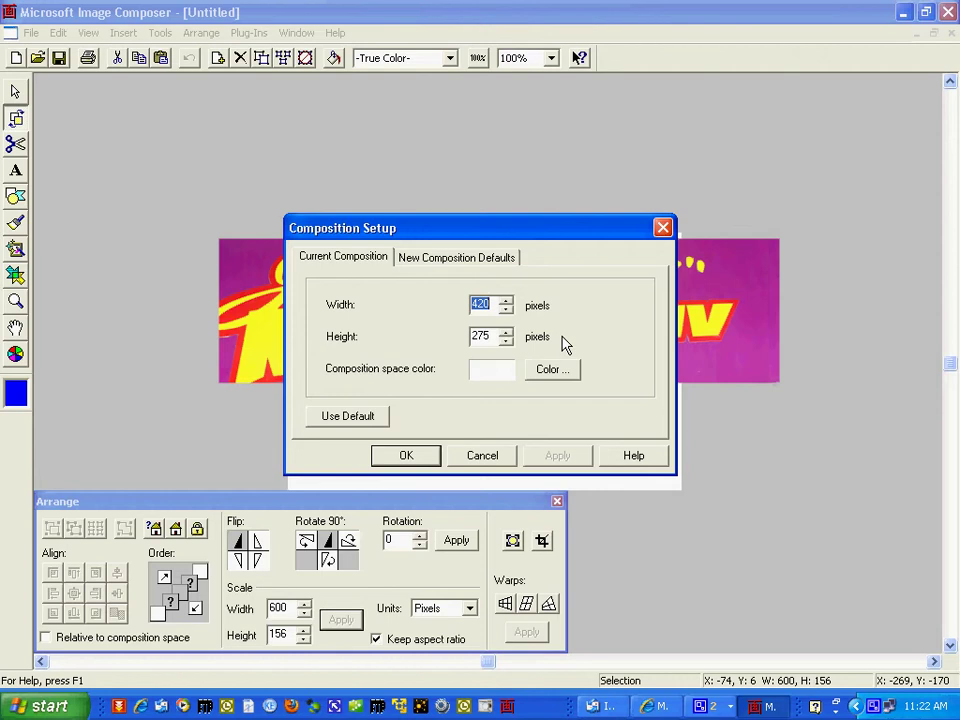
pyautogui.write('600')
pyautogui.click(481, 336)
pyautogui.doubleClick(480, 336)
pyautogui.write('1')
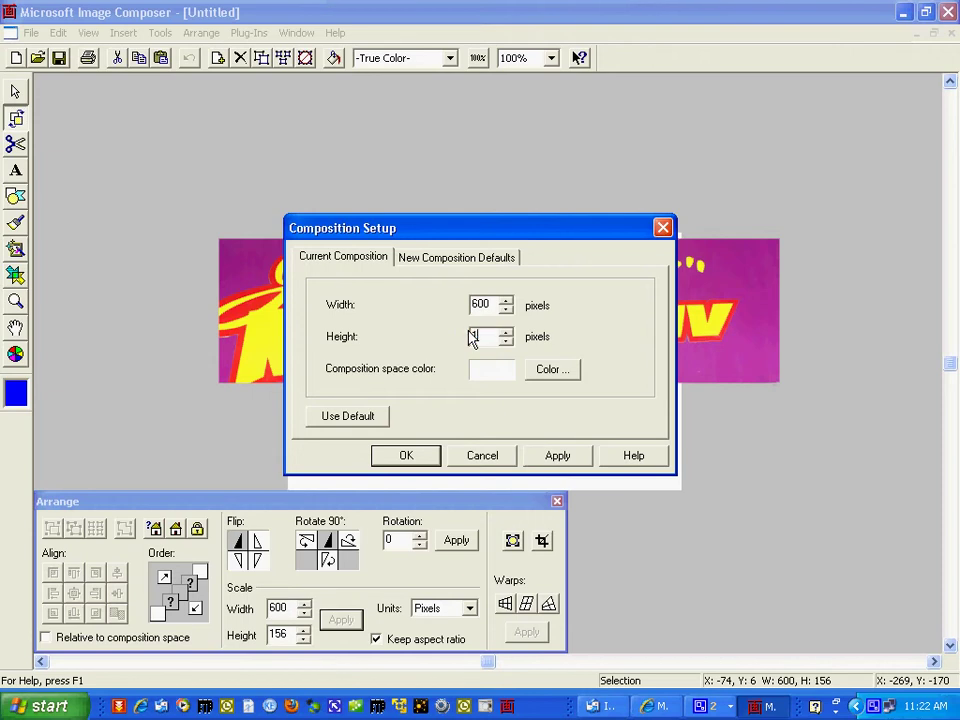
pyautogui.write('56')
pyautogui.click(404, 457)
# Step: Rearrange the banner and white sprite so the banner fills the resized composition
pyautogui.moveTo(686, 327); pyautogui.dragTo(769, 513)
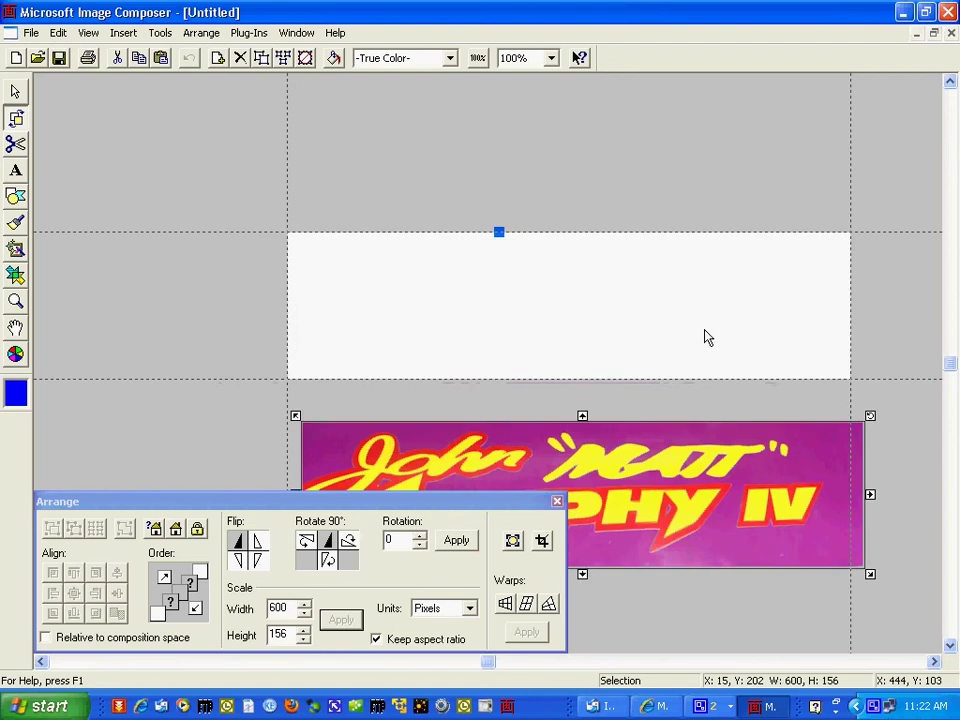
pyautogui.click(681, 302)
pyautogui.moveTo(707, 265)
pyautogui.mouseDown()
pyautogui.moveTo(707, 319)
pyautogui.moveTo(709, 267)
pyautogui.mouseUp()
pyautogui.click(31, 32)
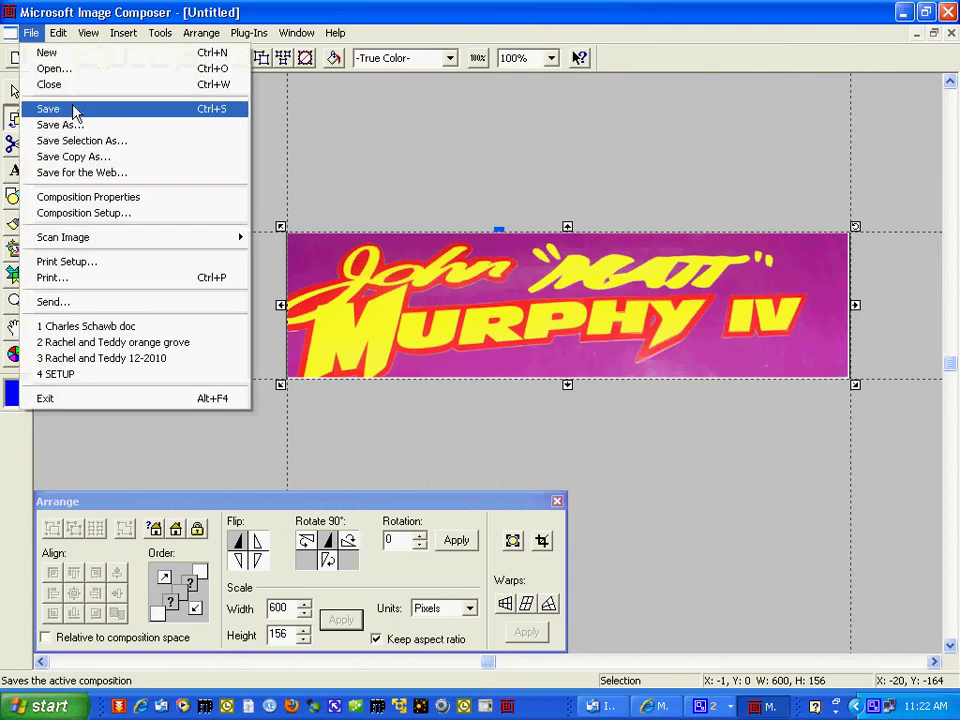
# Step: Save the composition to the Desktop as JPEG named header, accepting the flattening warning
pyautogui.click(66, 125)
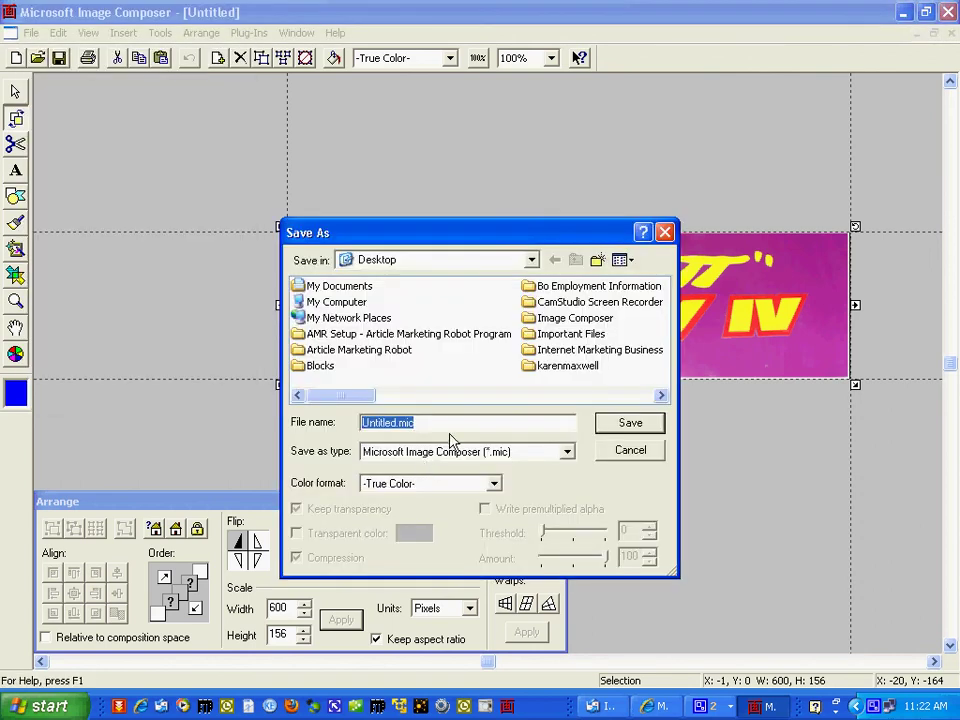
pyautogui.click(567, 452)
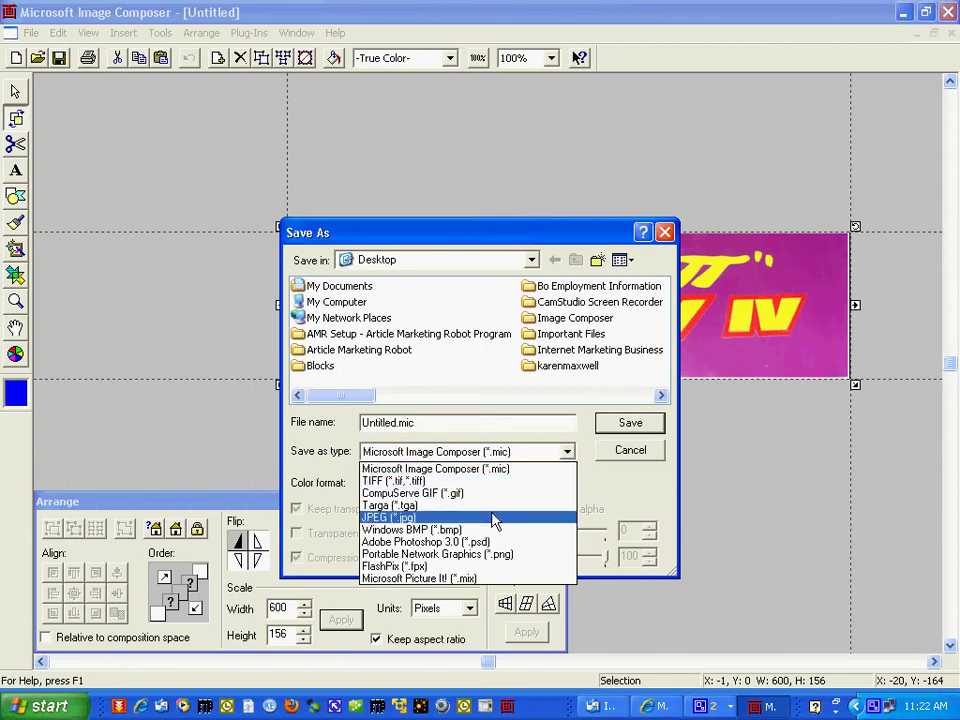
pyautogui.click(445, 520)
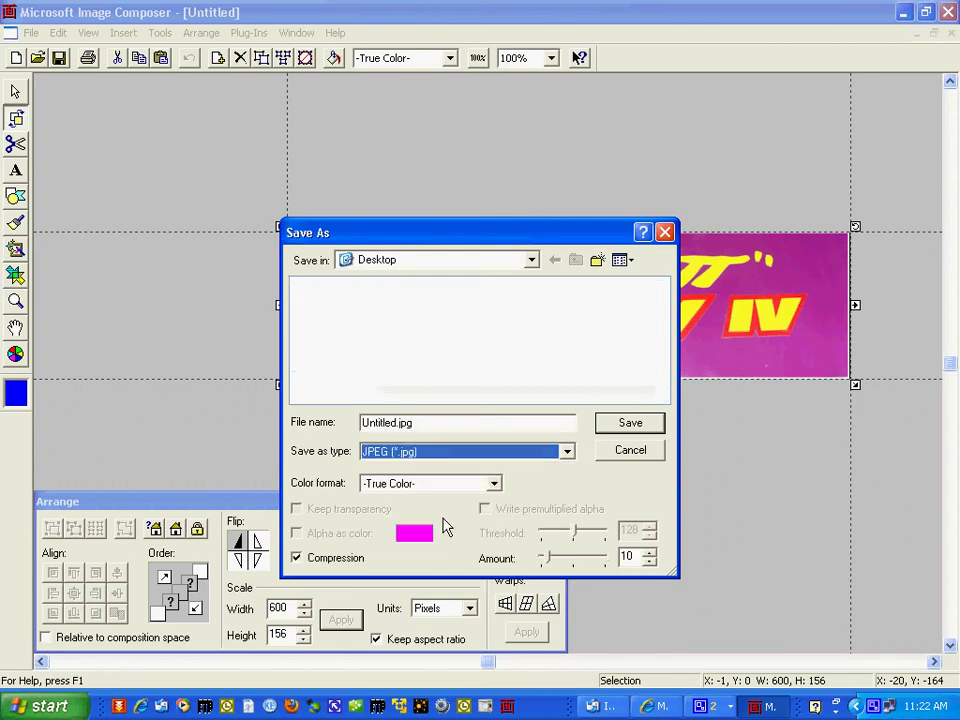
pyautogui.moveTo(420, 422); pyautogui.dragTo(336, 411)
pyautogui.write('header')
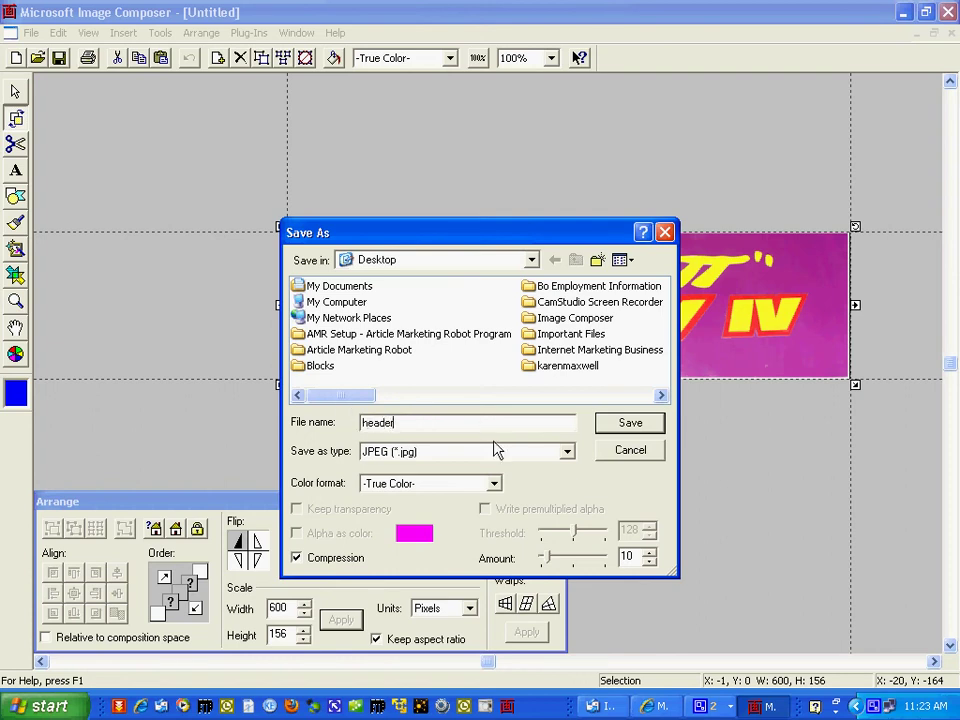
pyautogui.click(631, 422)
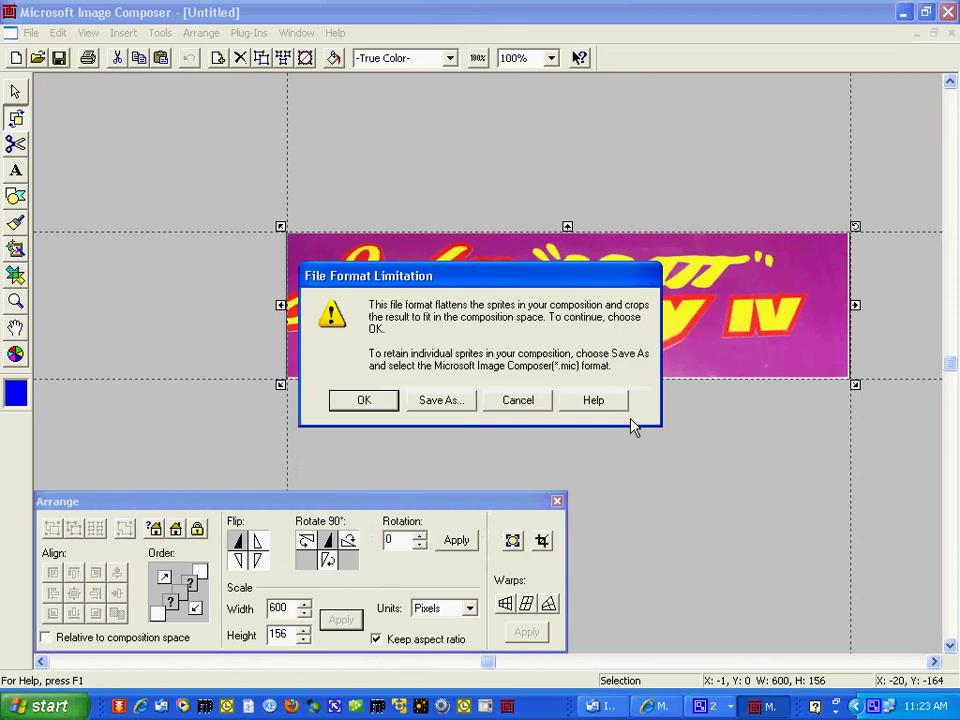
pyautogui.click(381, 404)
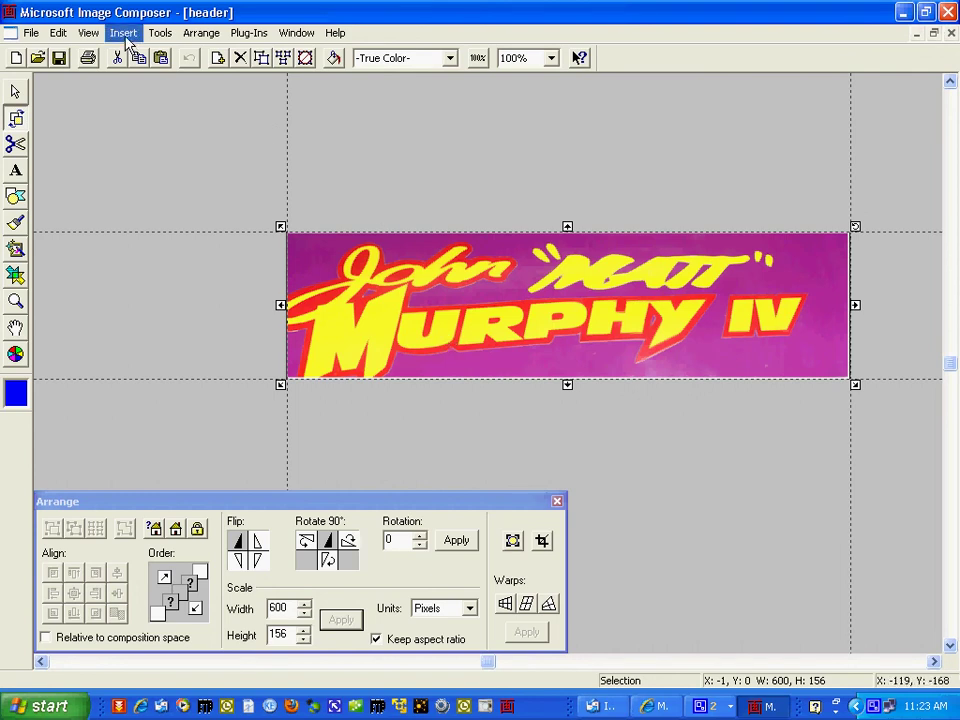
# Step: Drag the header banner lower into the composition, exposing white above it, and refocus Arrange
pyautogui.moveTo(435, 285); pyautogui.dragTo(430, 149)
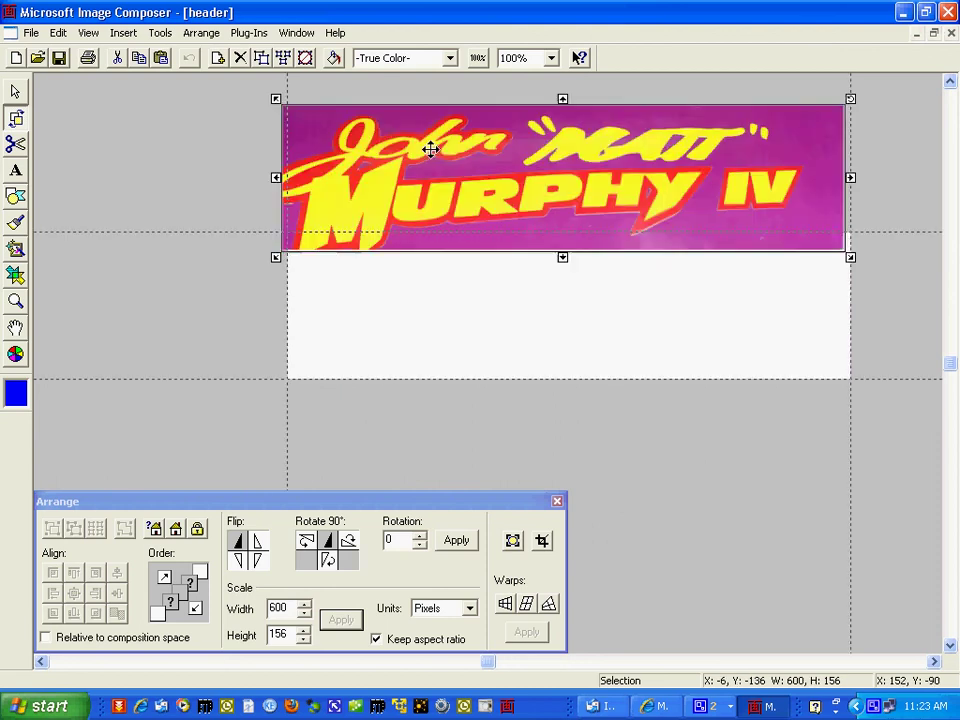
pyautogui.moveTo(469, 208); pyautogui.dragTo(469, 447)
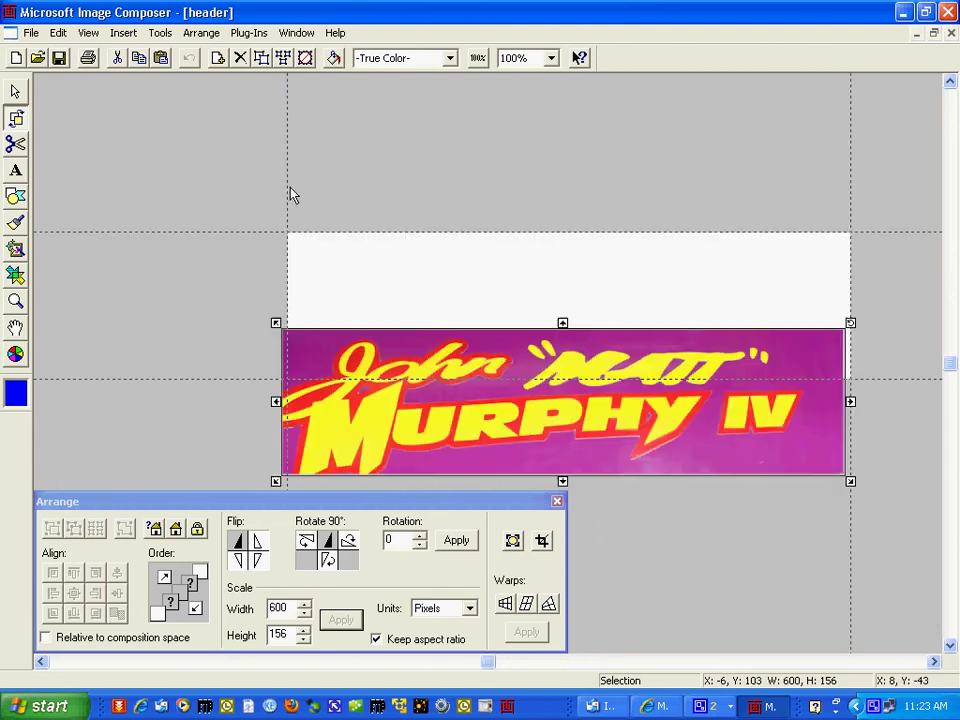
pyautogui.click(160, 33)
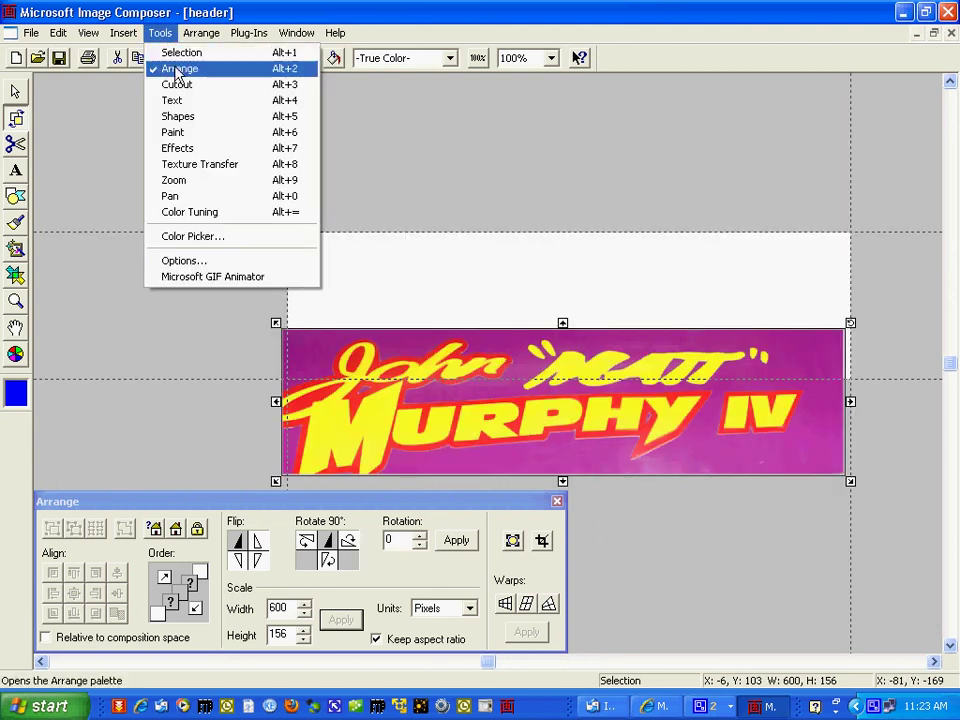
pyautogui.click(180, 69)
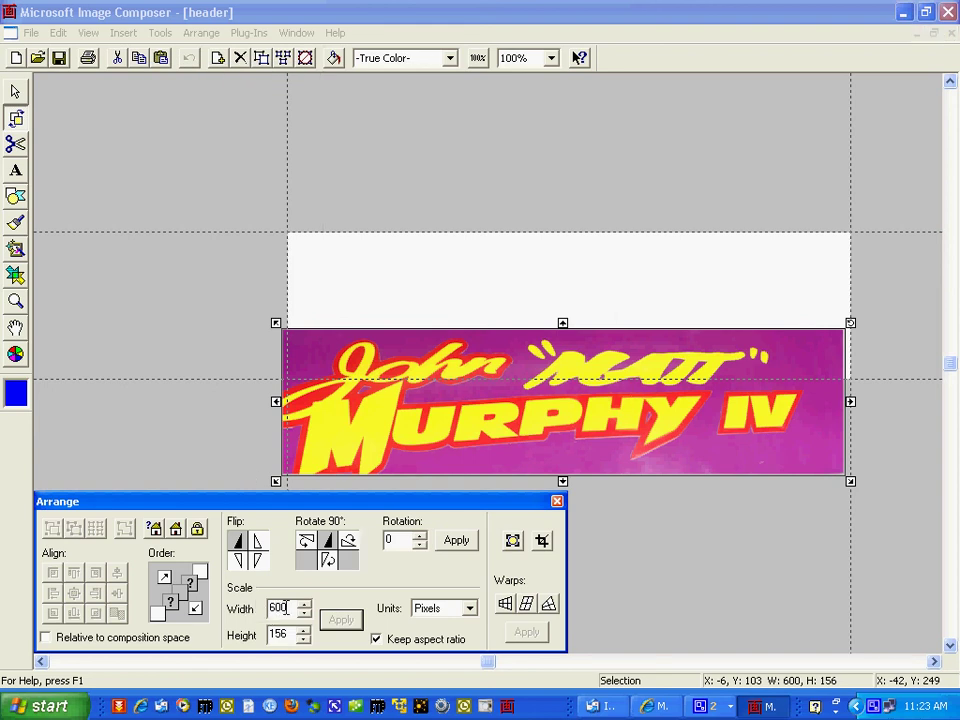